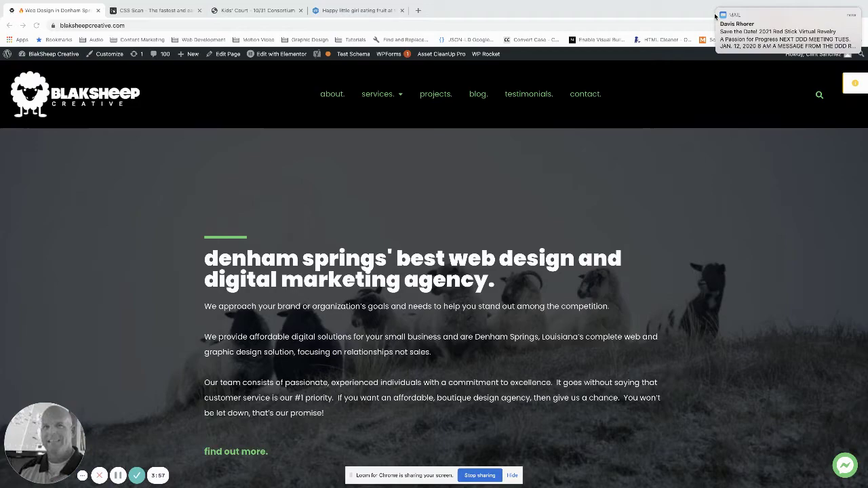
Step: Dismiss the Mail notification, go to the Kids' Court tab, and scroll to the Service Work and Royal Titles photos
left_click(717, 14)
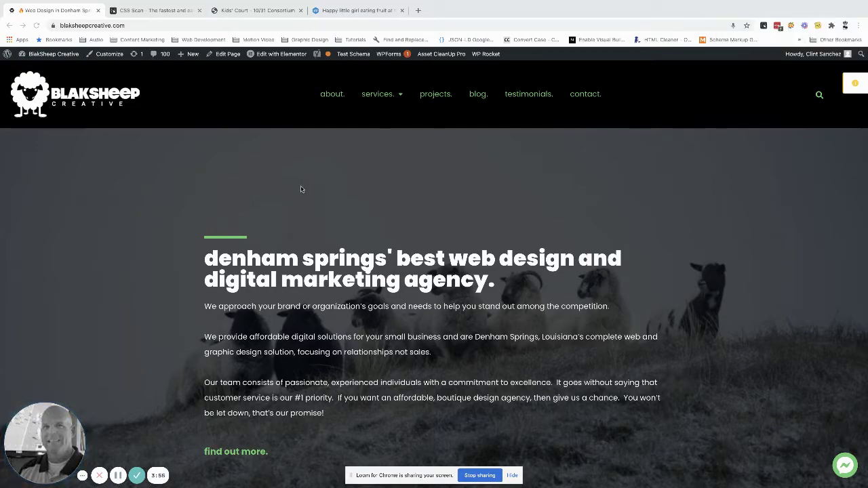
scroll(321, 172, "down", 4)
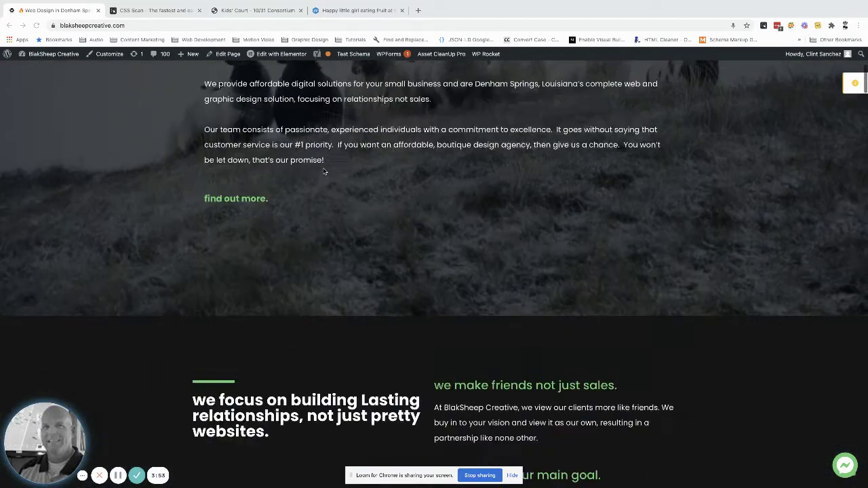
scroll(323, 172, "up", 4)
key("ctrl+3")
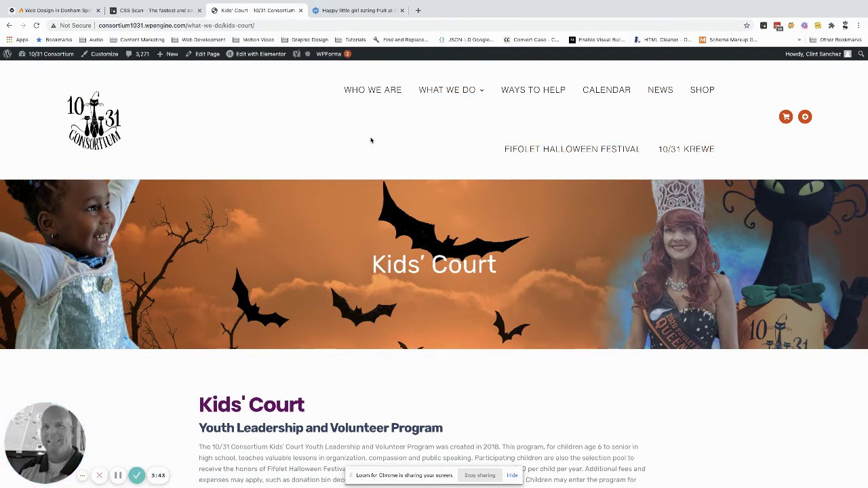
scroll(371, 140, "down", 3)
scroll(371, 139, "down", 4)
scroll(334, 245, "up", 2)
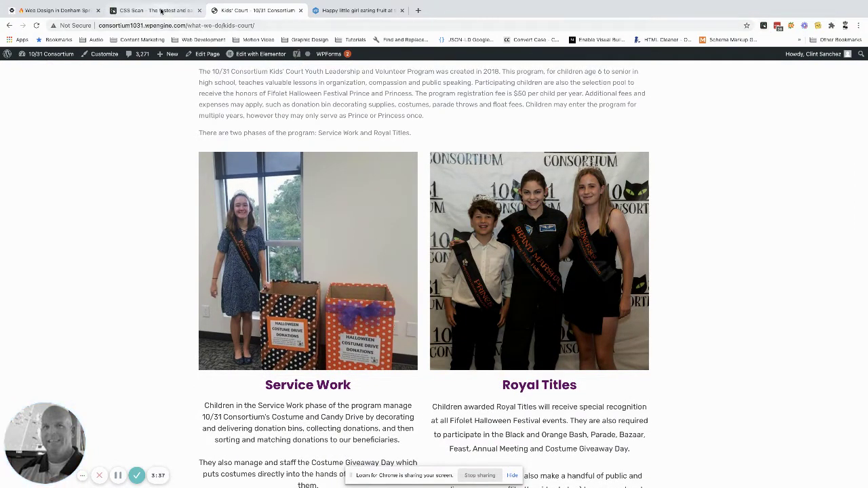
left_click(162, 11)
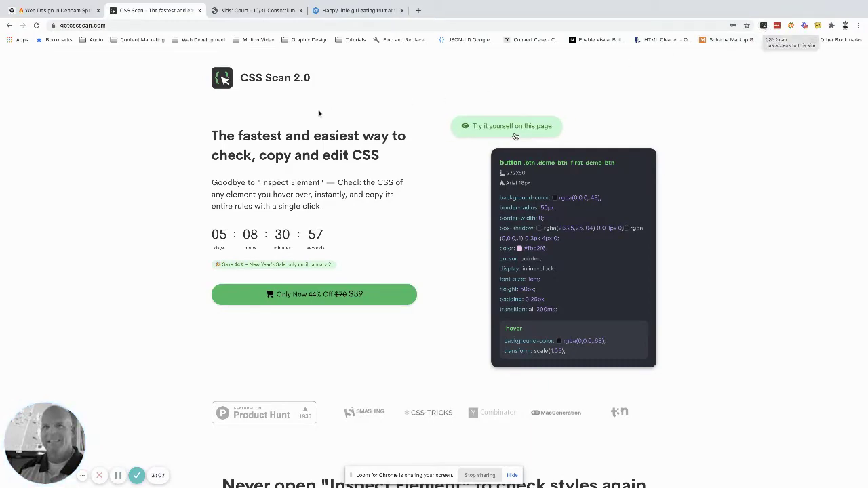
left_click(264, 11)
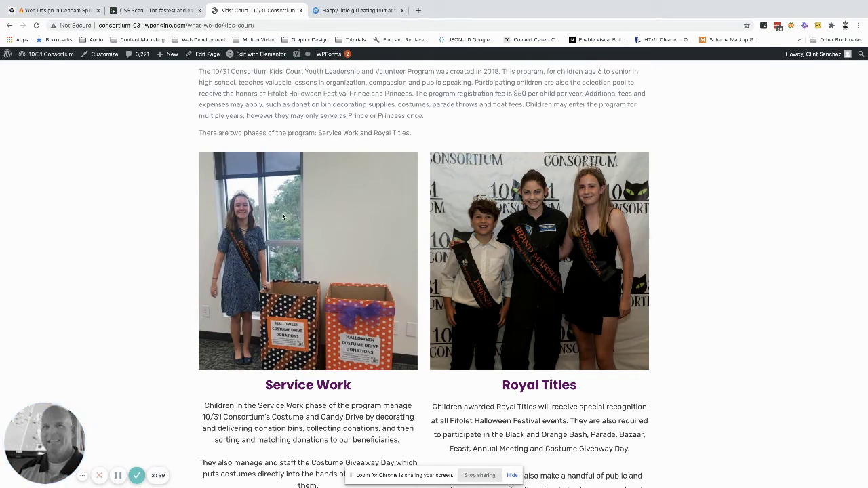
Step: Open Kids' Court in Elementor and add a two-column section at the bottom of the page
left_click(268, 54)
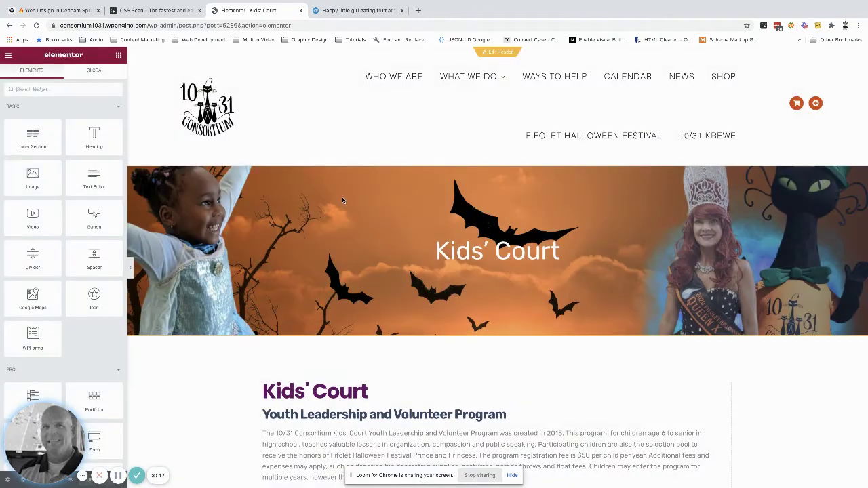
scroll(343, 200, "down", 4)
scroll(344, 199, "up", 3)
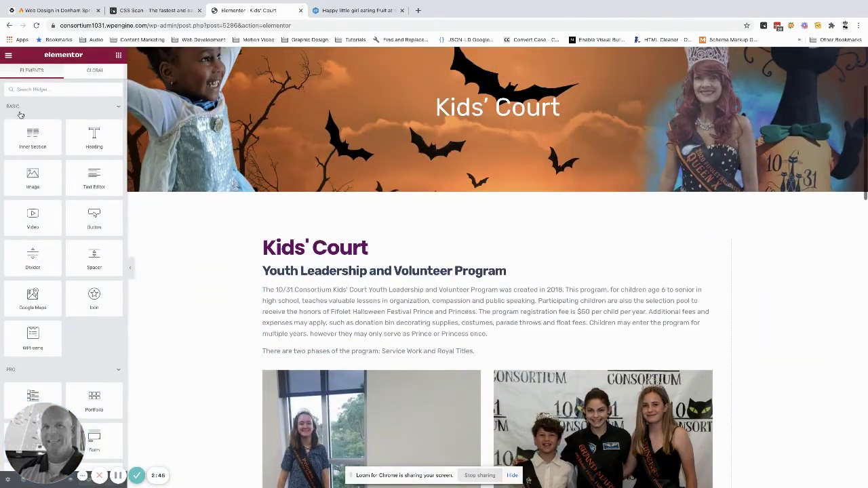
scroll(475, 237, "down", 15)
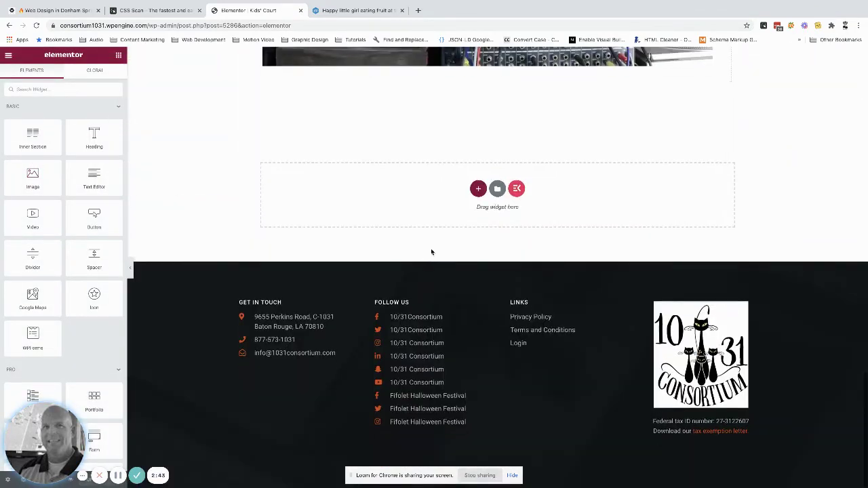
left_click(477, 189)
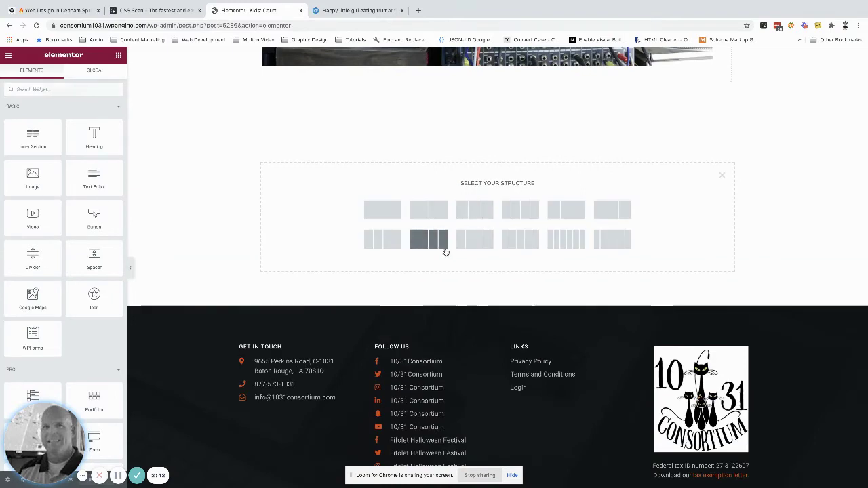
left_click(430, 211)
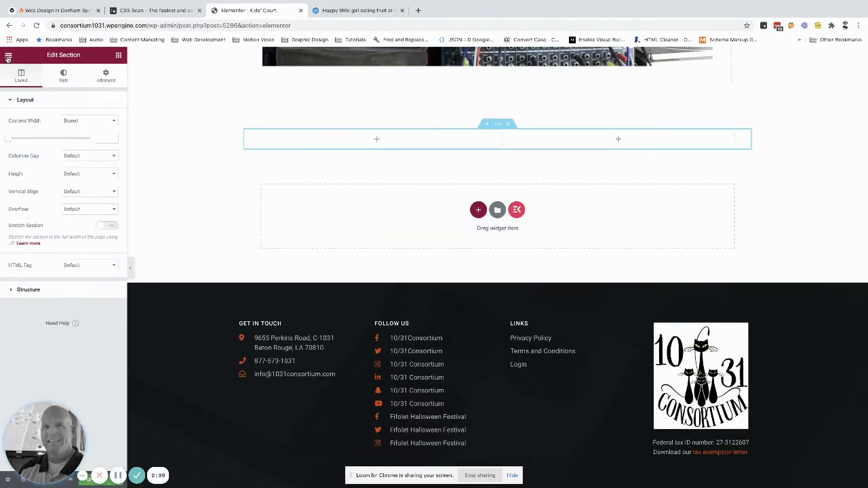
left_click(8, 55)
left_click(8, 56)
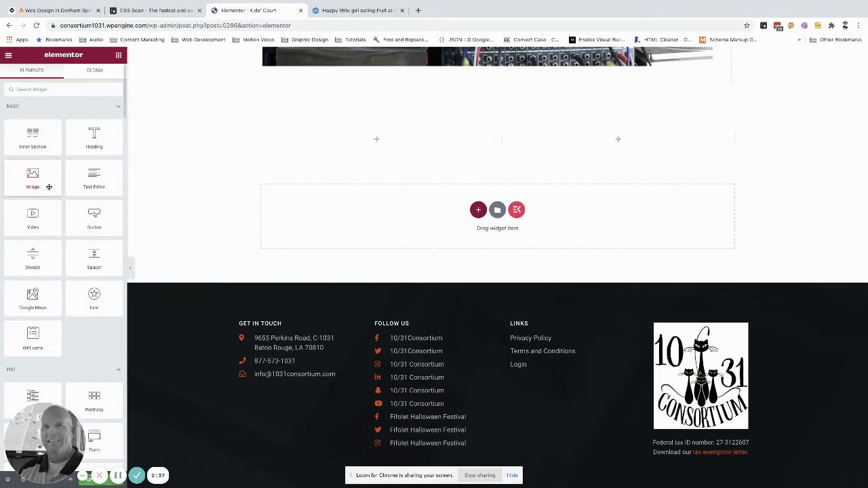
Step: Place an Image widget in the left column and move a duplicate of it into the right column
left_click_drag(33, 174, 341, 140)
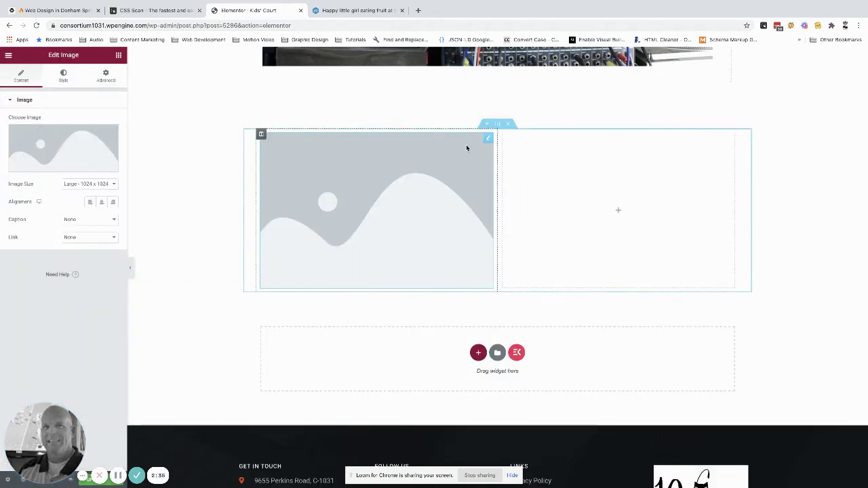
right_click(486, 143)
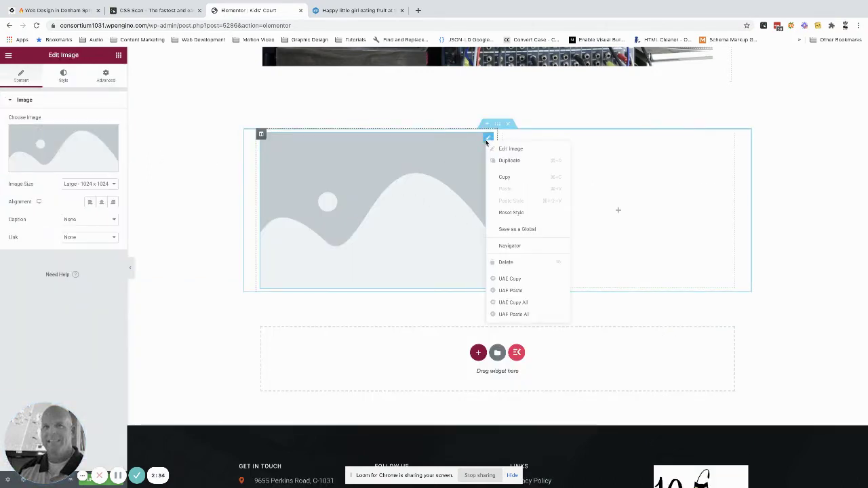
left_click(516, 160)
left_click_drag(415, 314, 609, 193)
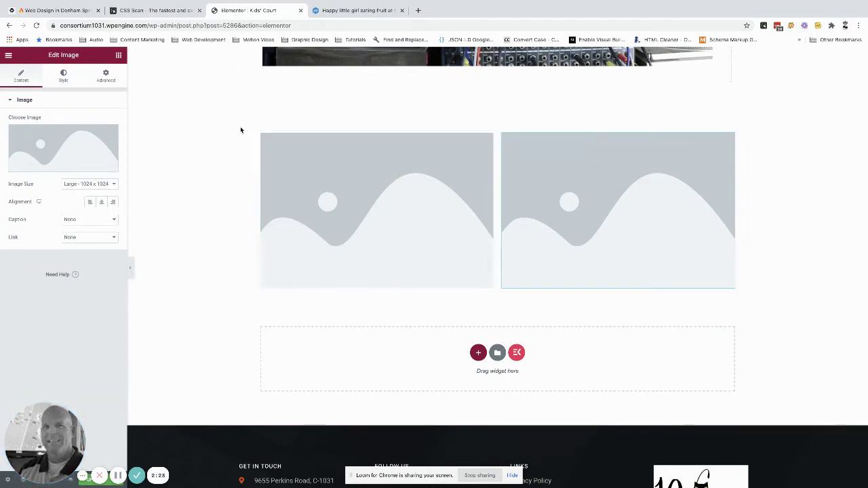
left_click(763, 26)
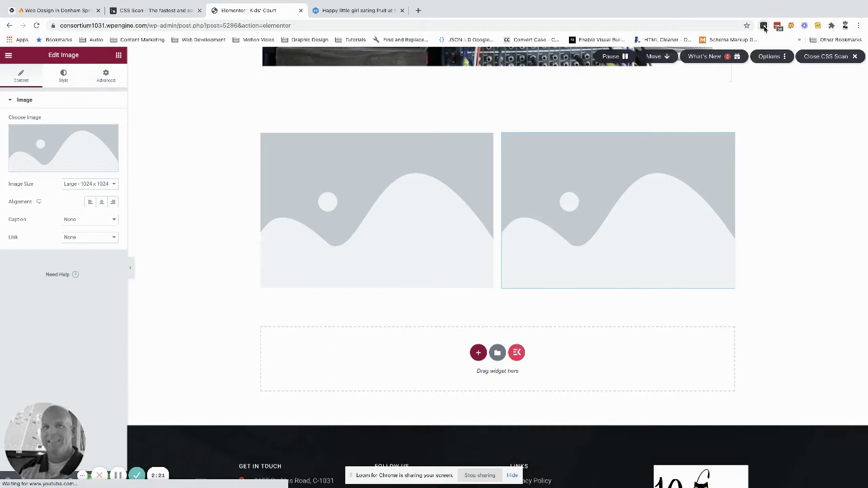
mouse_move(370, 190)
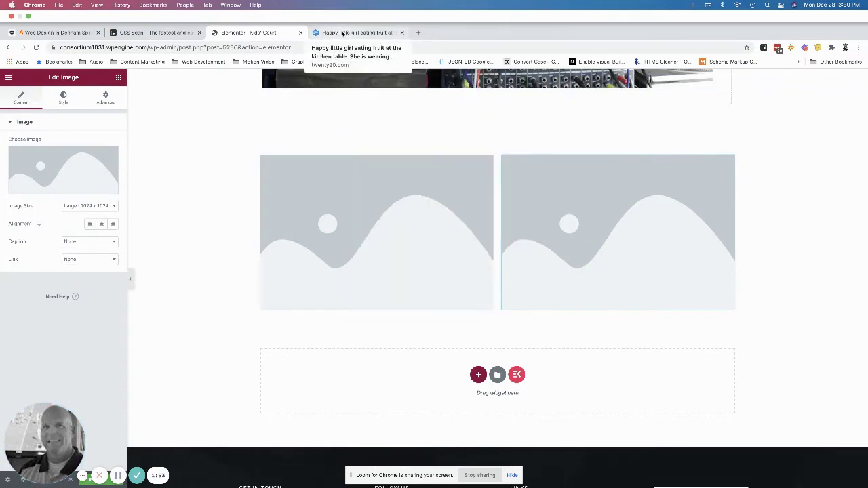
Step: Download the LARGE version of the Twenty20 girl-eating-strawberries photo and switch to Acorn, where it opens
left_click(343, 32)
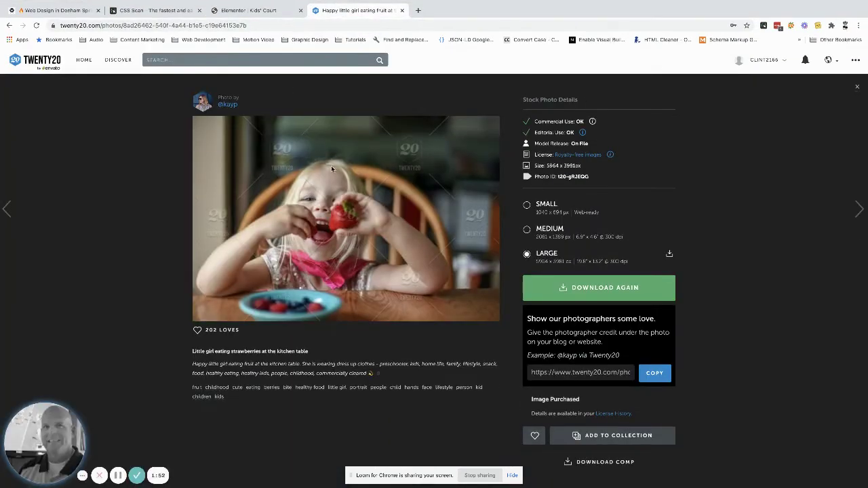
left_click(561, 292)
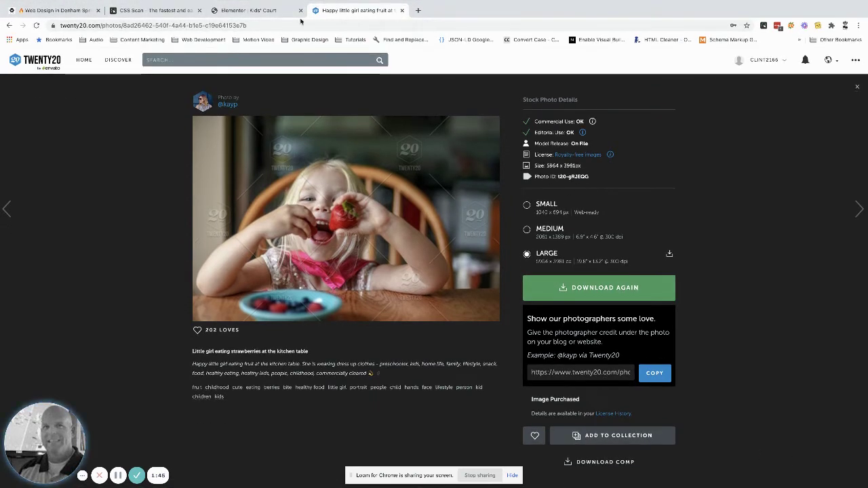
key("super+Tab")
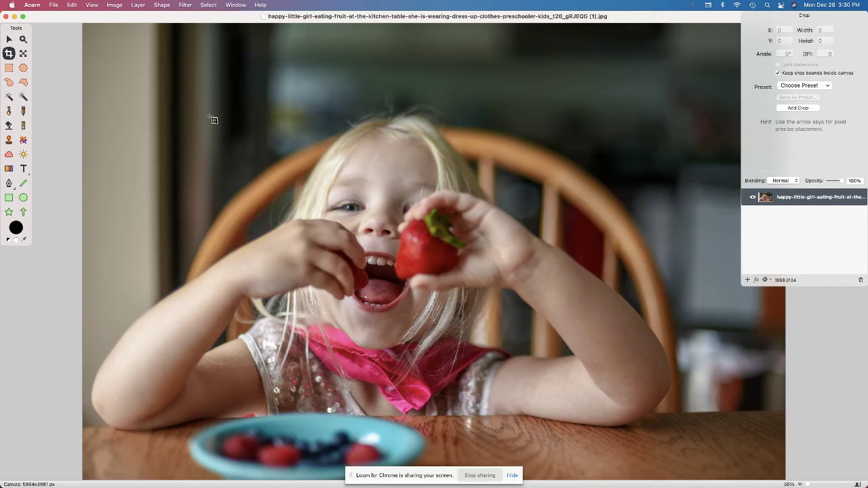
Step: Open Acorn's Web Export settings for the full-size 5964 × 3981 photo
key("super+s")
key("super+alt+shift+s")
key("super+Tab")
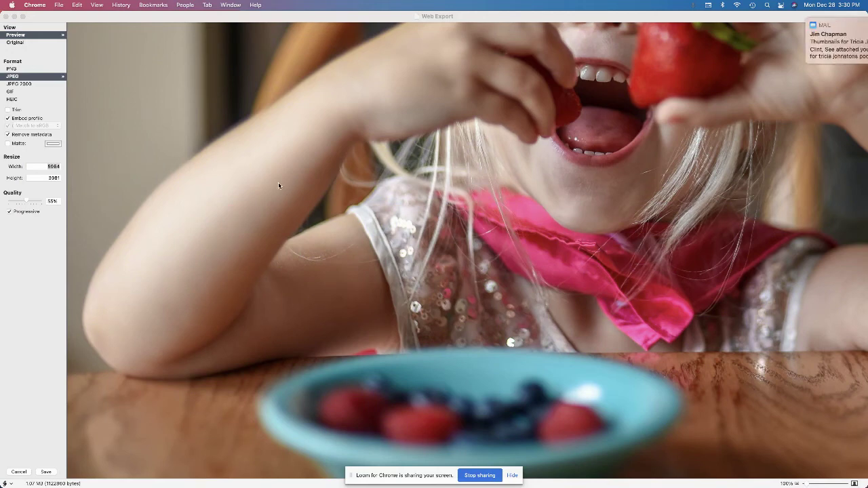
key("super+Tab")
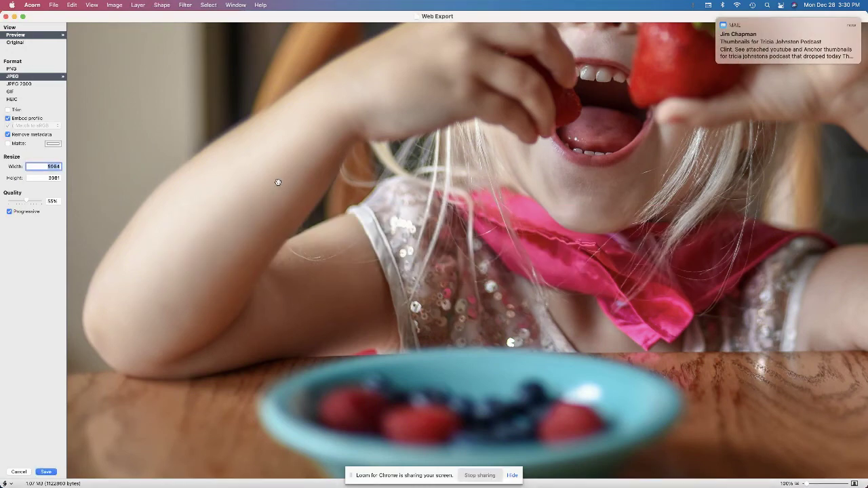
key("super+Tab")
key("super+Tab")
key("super+Tab")
key("super+Tab")
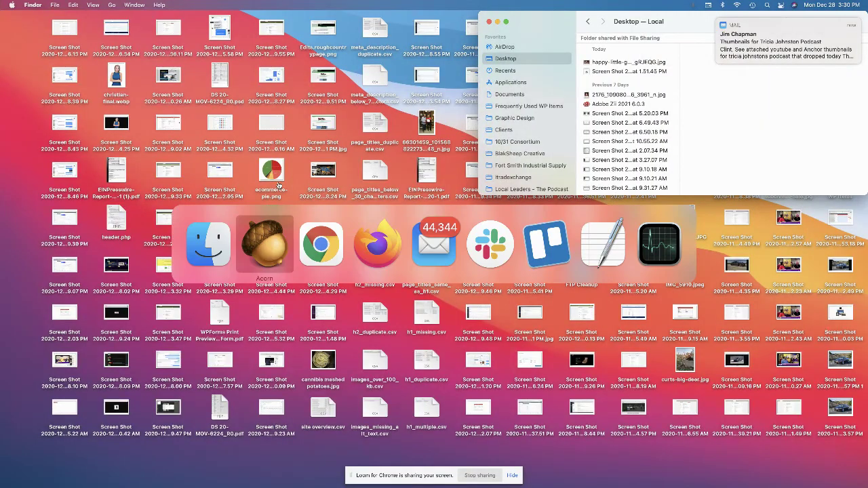
Step: Check the Elementor editor tab in Chrome via Mission Control, then return to Acorn's Web Export
key("ctrl+Up")
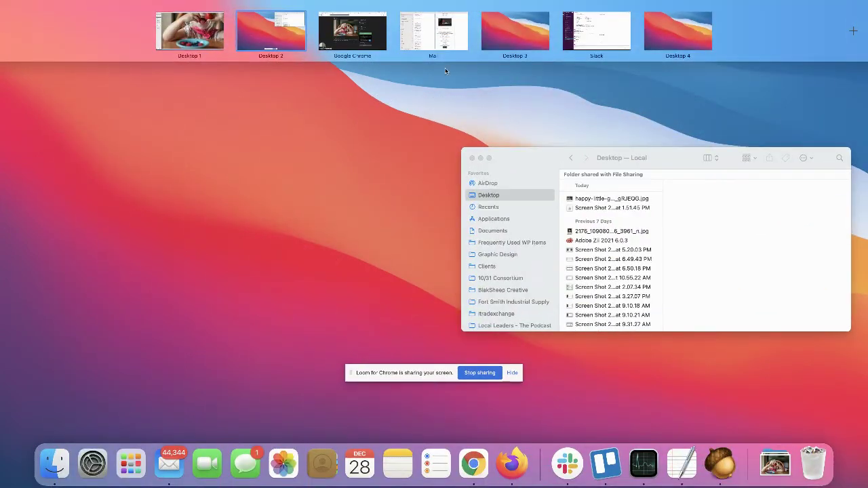
left_click(352, 40)
left_click(224, 10)
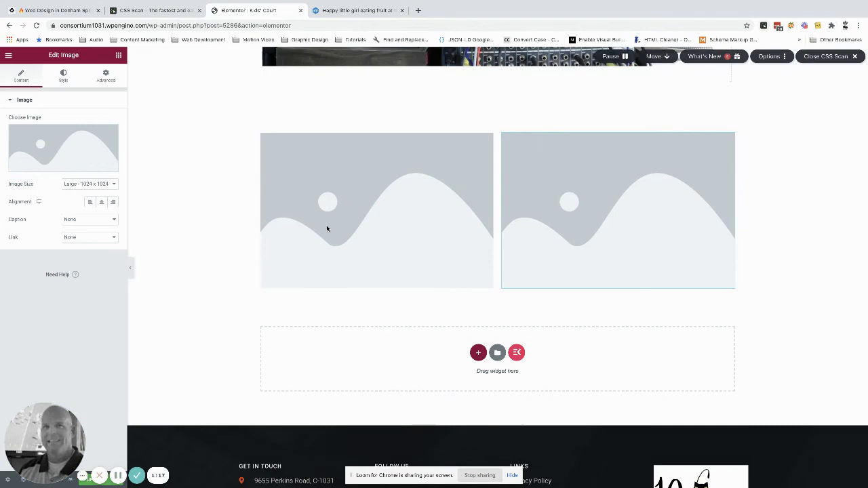
key("Escape")
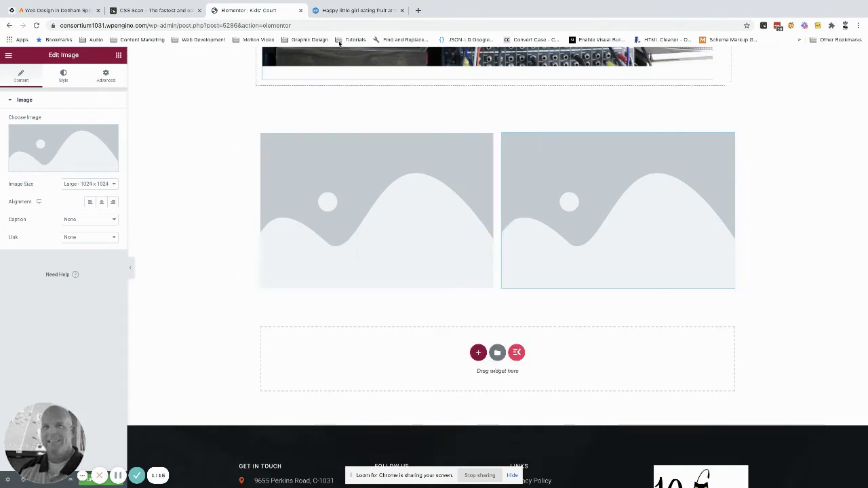
key("super+Tab")
key("super+Tab")
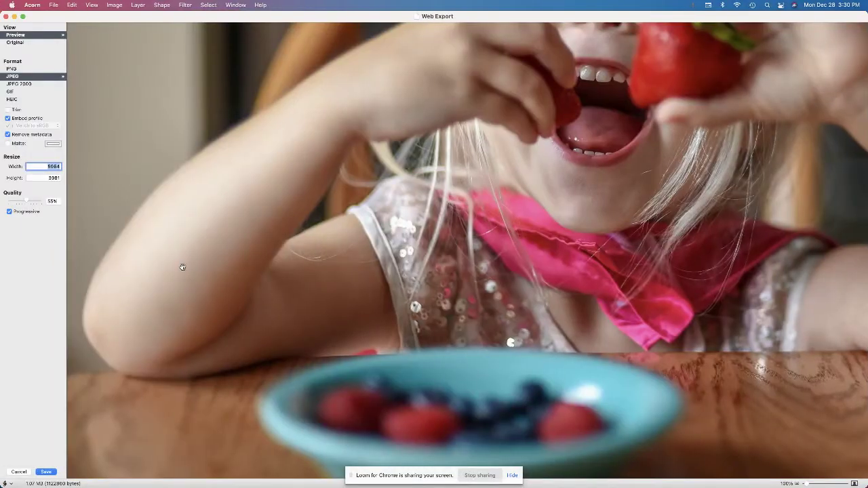
Step: Export the photo as a 550 × 367, 55%-quality JPEG into Downloads, replacing the existing file
type("550")
key("Tab")
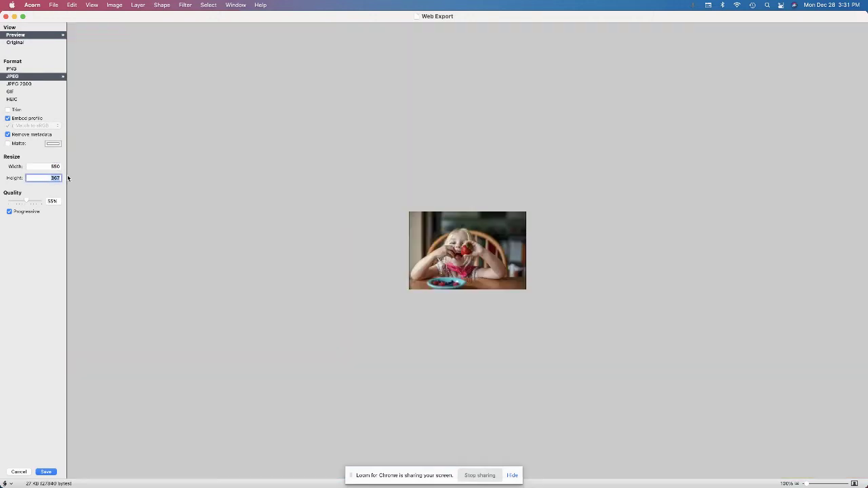
left_click(45, 473)
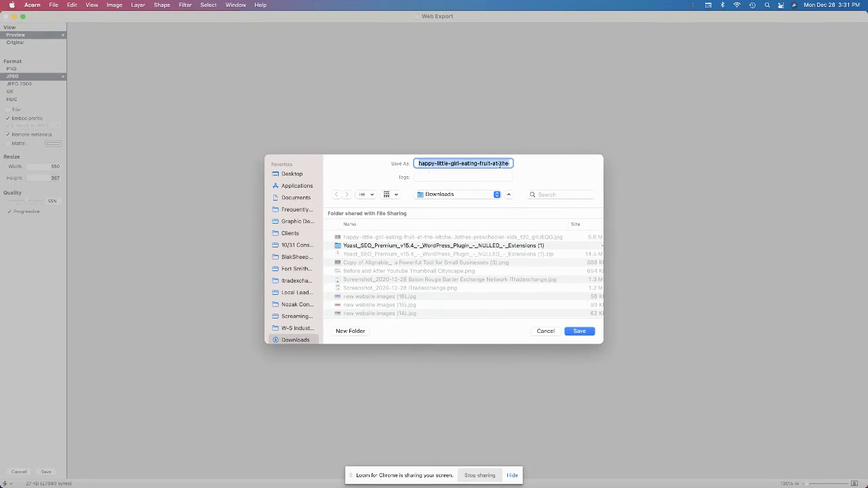
left_click(579, 331)
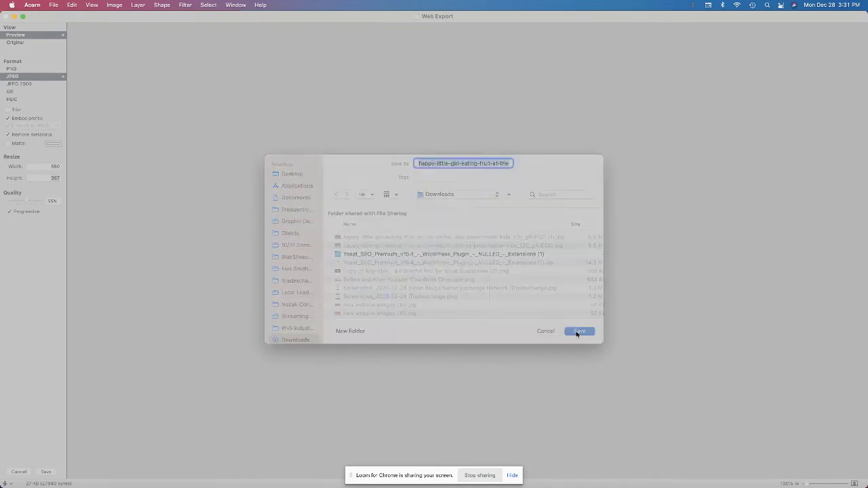
left_click(458, 307)
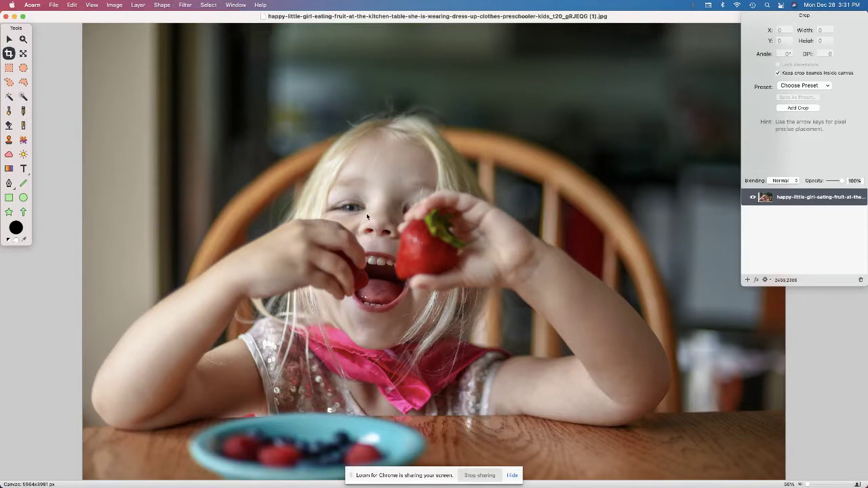
Step: Close Acorn's full-size photo window and return to Chrome's Elementor editor through Mission Control
key("super+Tab")
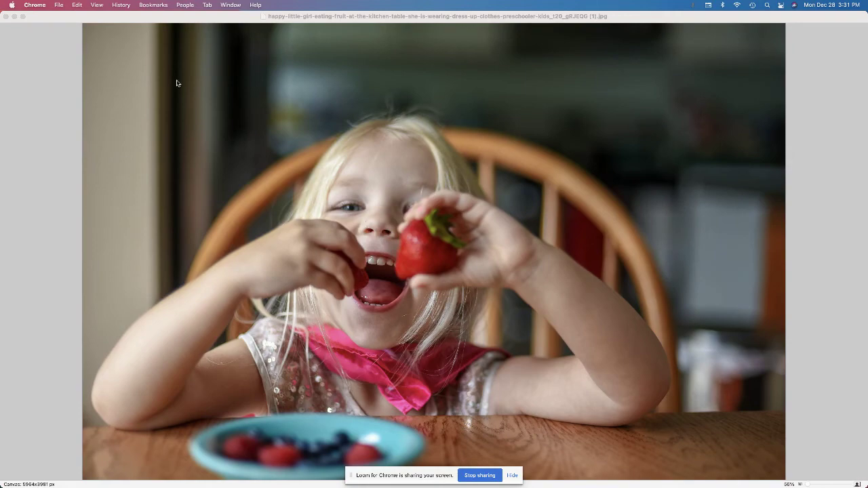
left_click(7, 17)
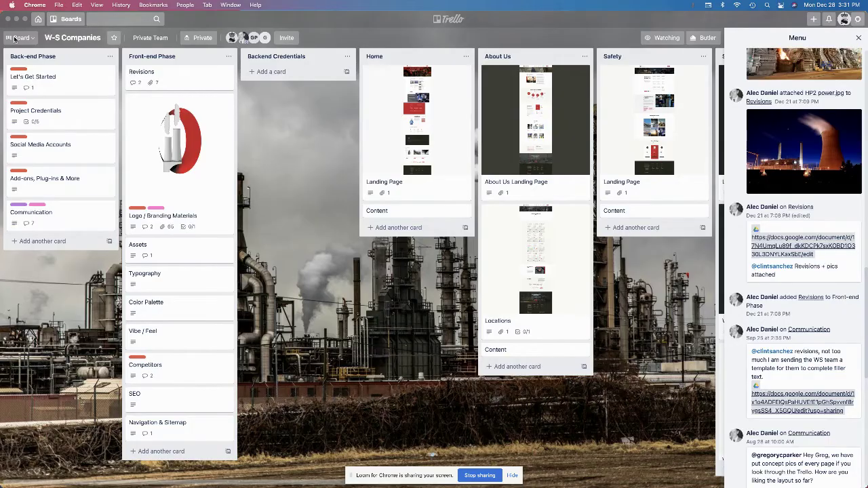
key("super+Tab")
key("super+Tab")
key("super+Tab")
key("super+Tab")
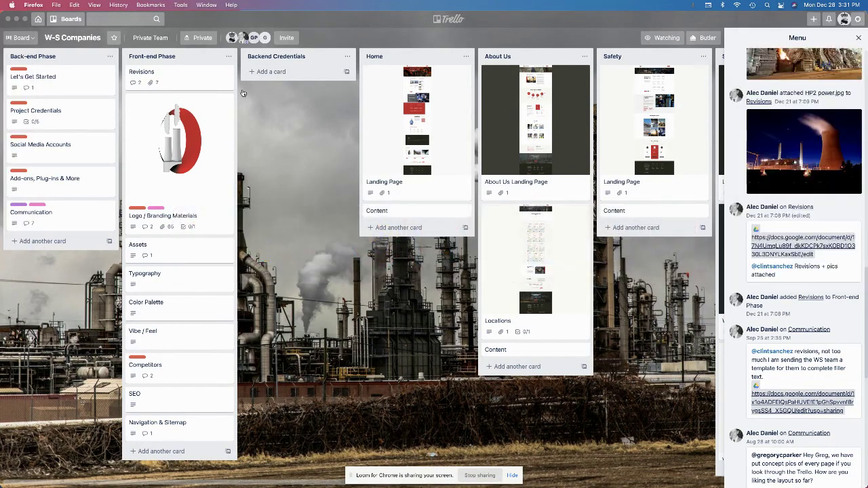
key("super+Tab")
key("ctrl+Up")
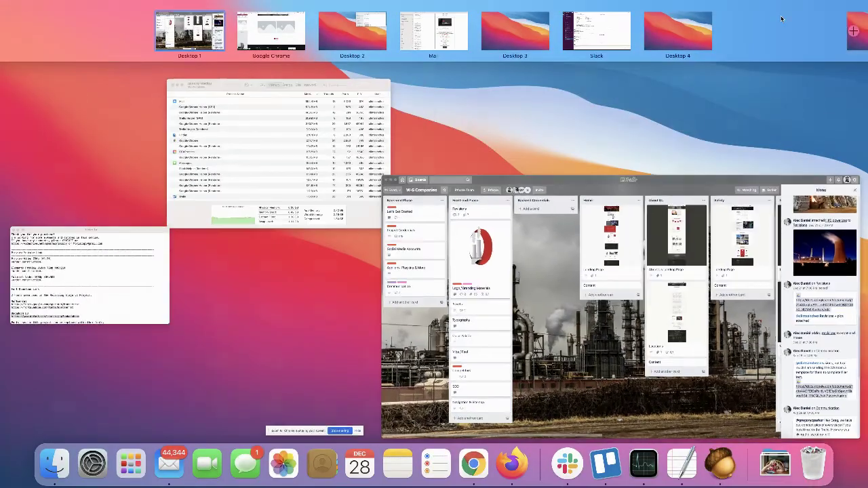
left_click(283, 33)
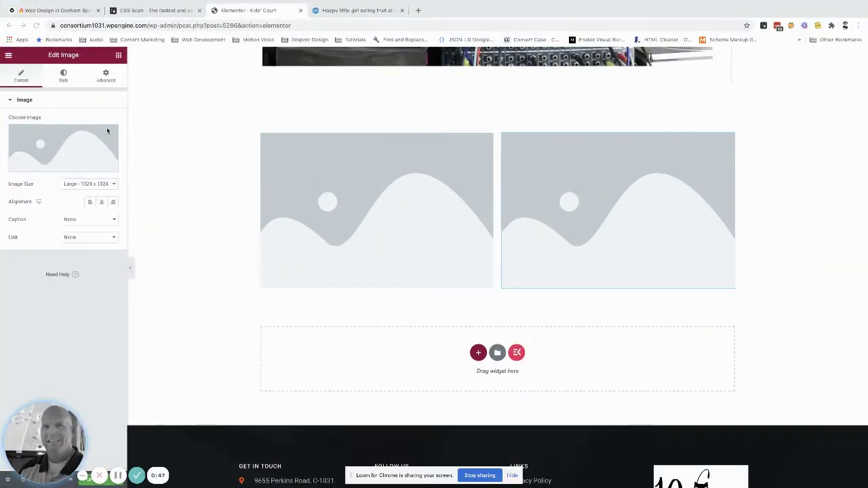
Step: Select the left image widget and open its media picker, then go to Finder
left_click(462, 147)
left_click(503, 201)
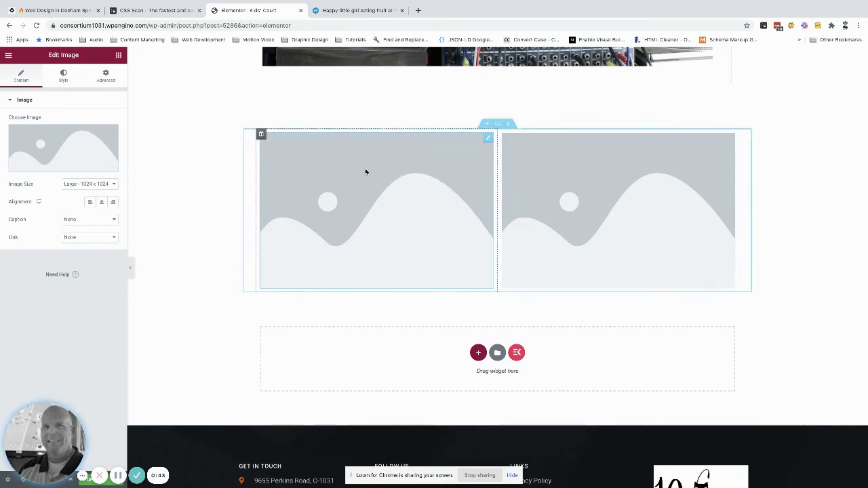
left_click(65, 149)
key("super+Tab")
key("super+Tab")
key("super+Tab")
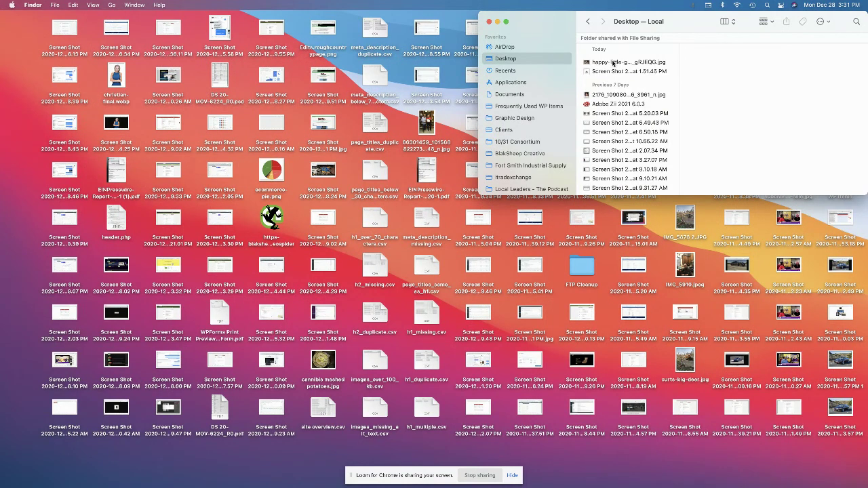
Step: Drag the resized happy-little-girl JPG from Finder into Chrome's Insert Media window
left_click(614, 63)
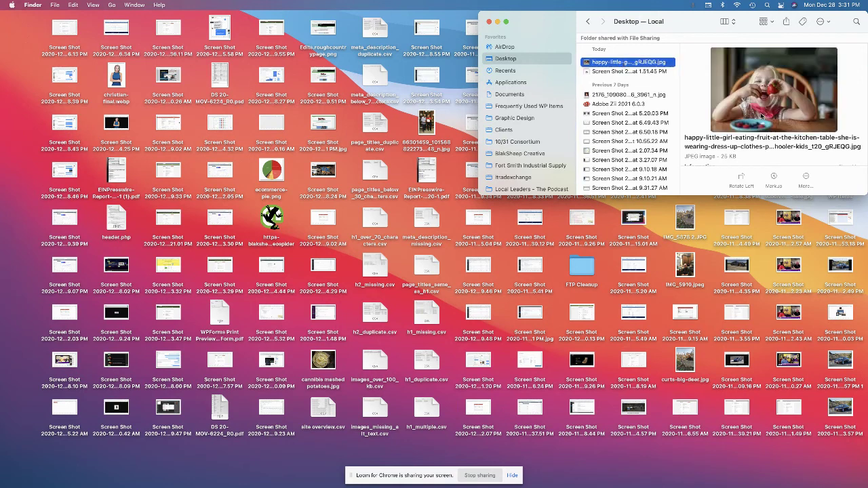
key("Return")
scroll(762, 140, "down", 3)
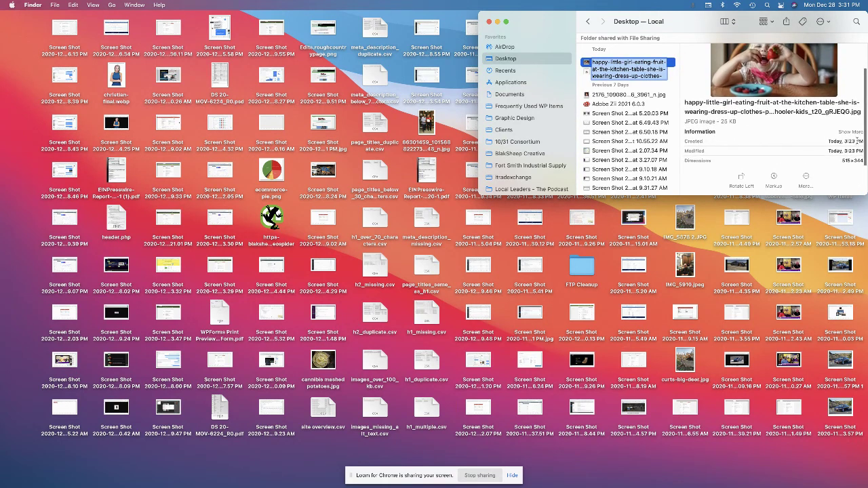
left_click(624, 96)
left_click(619, 62)
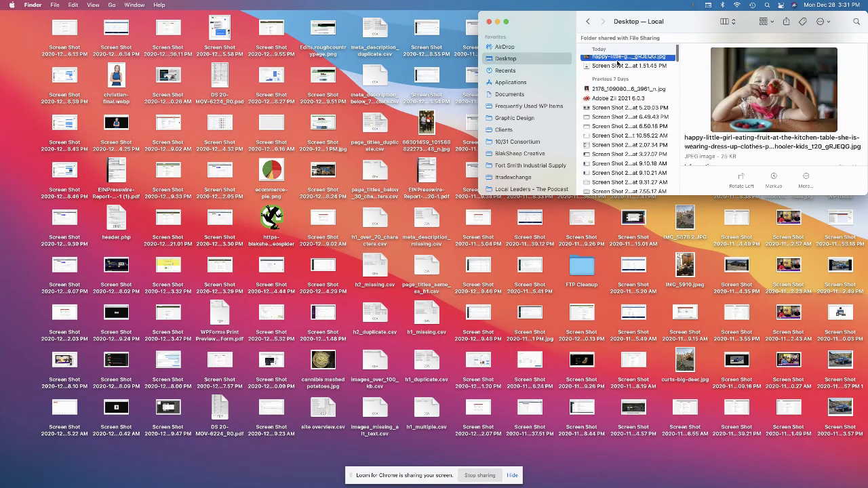
left_click_drag(603, 60, 332, 212)
key("ctrl+Up")
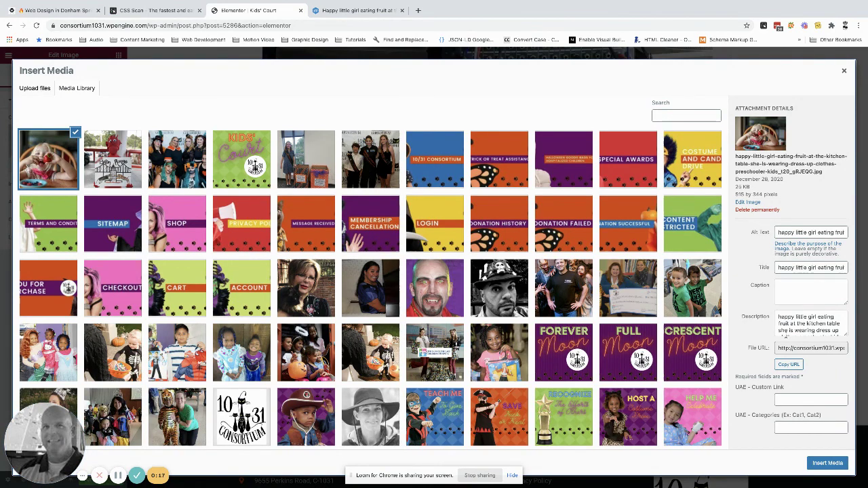
Step: Insert the girl-eating-strawberries photo into the left image widget at Large 1024×1024 size
left_click(827, 463)
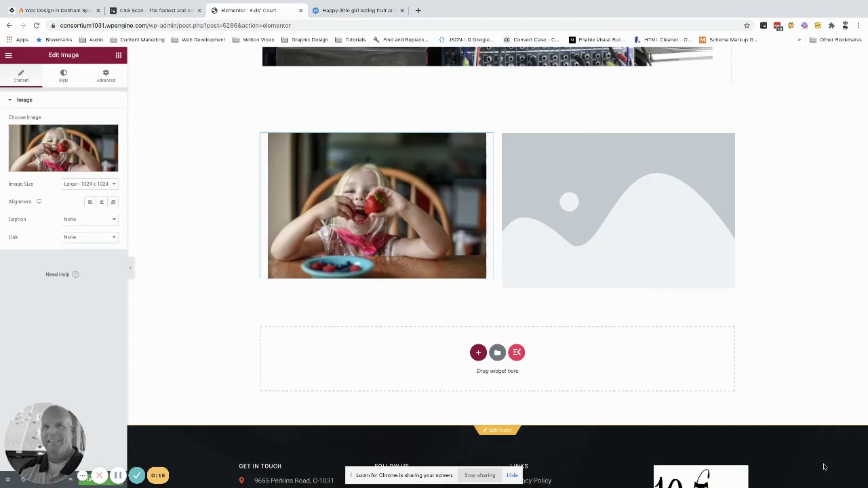